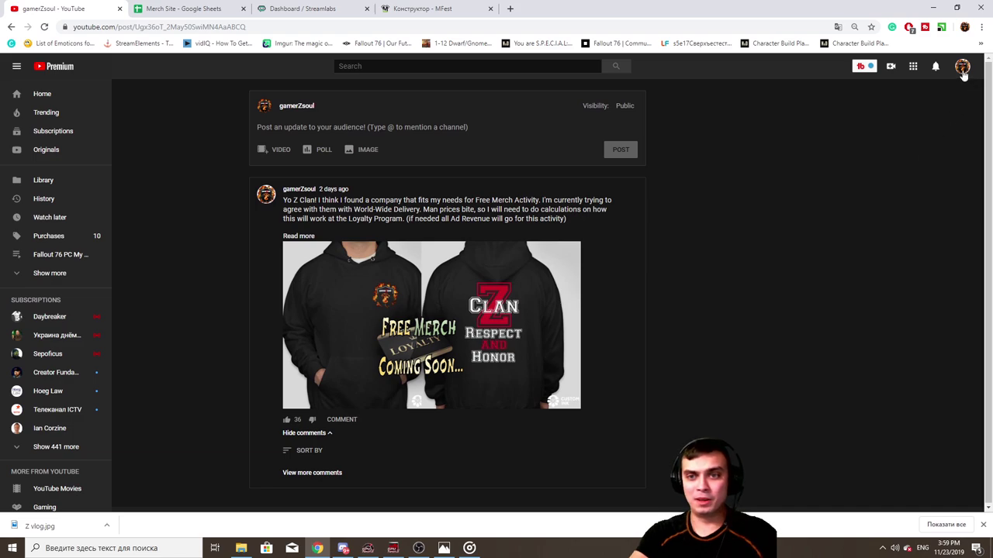
Open your own YouTube channel page in a separate tab, look it over, and close it again
left_click(961, 66)
middle_click(842, 117)
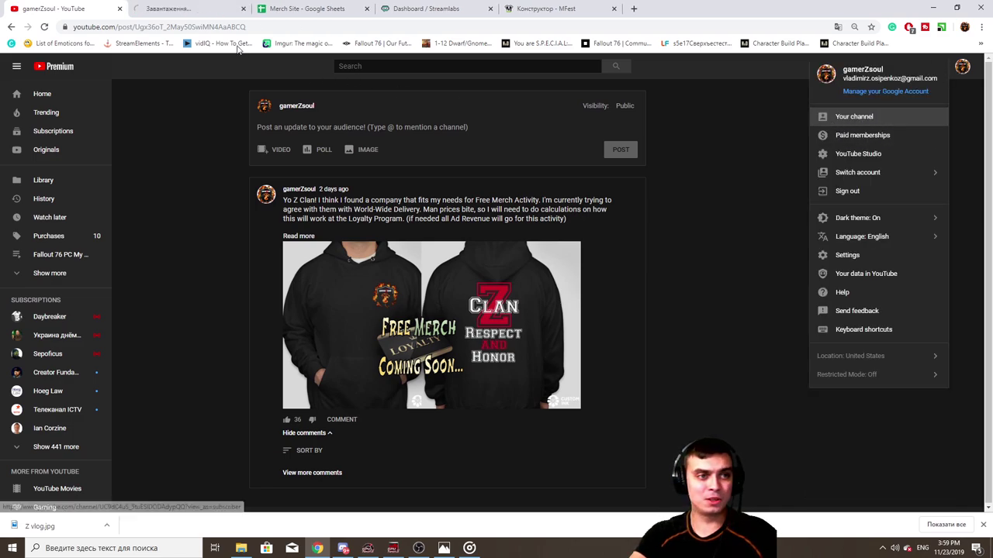
left_click(200, 12)
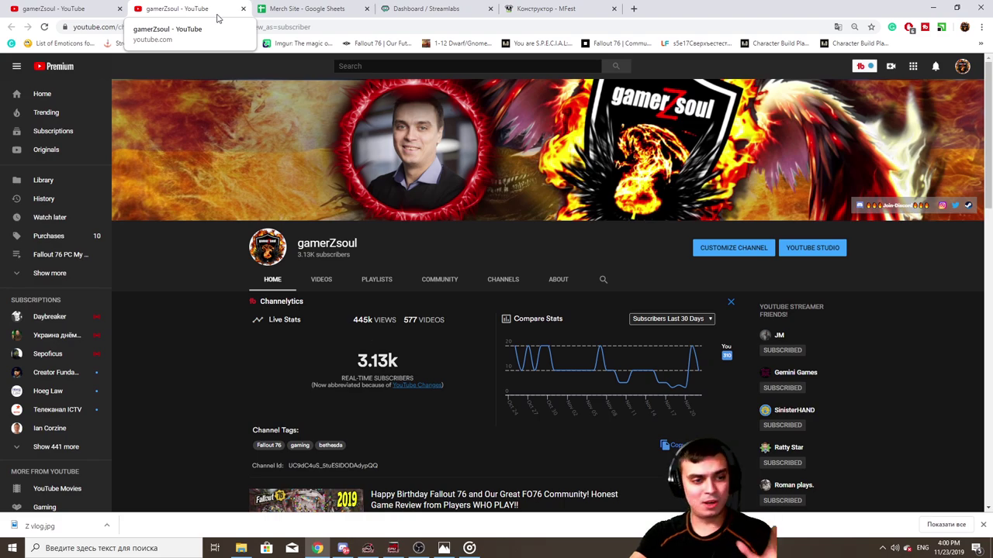
left_click(242, 9)
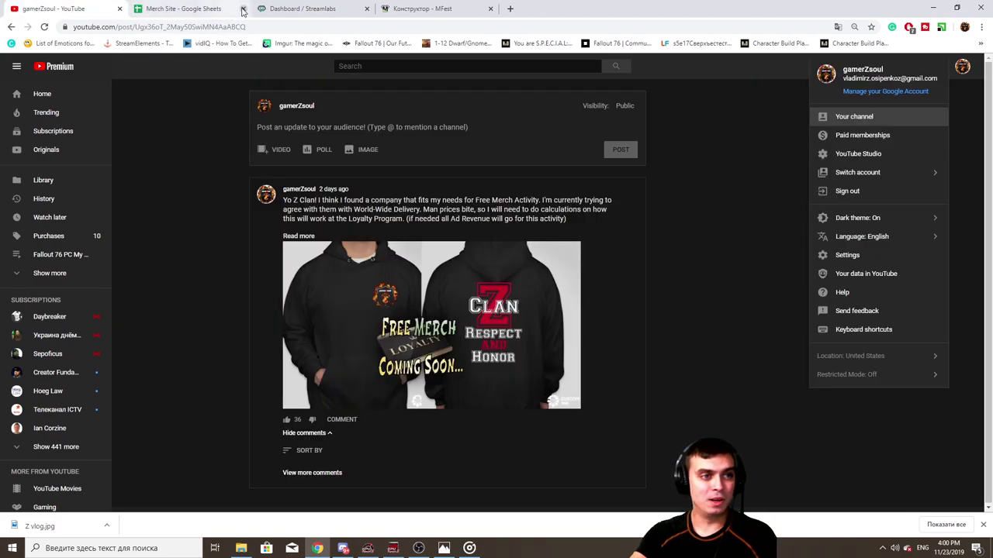
left_click(214, 281)
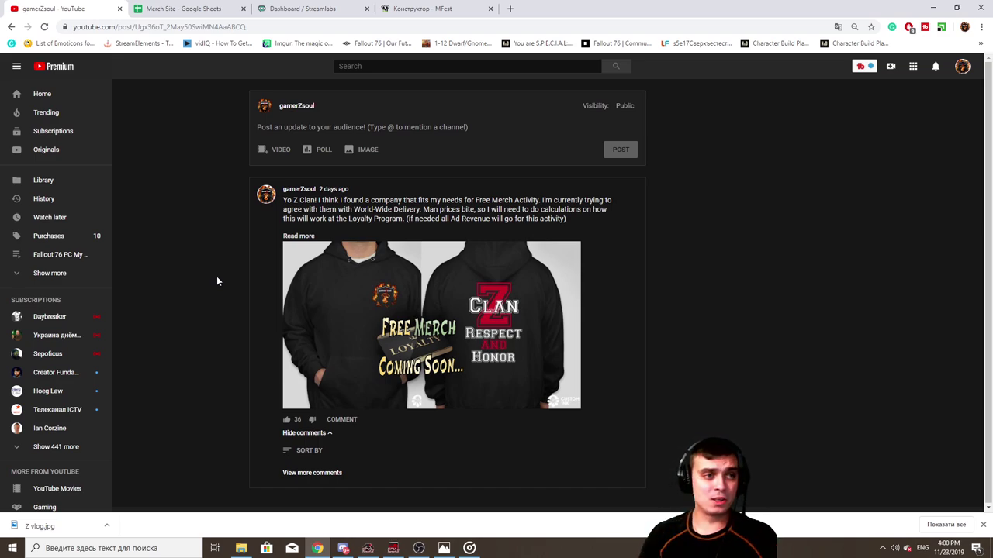
Switch to the Streamlabs dashboard and review Cloudbot's Mod Tools and Loyalty settings
left_click(305, 8)
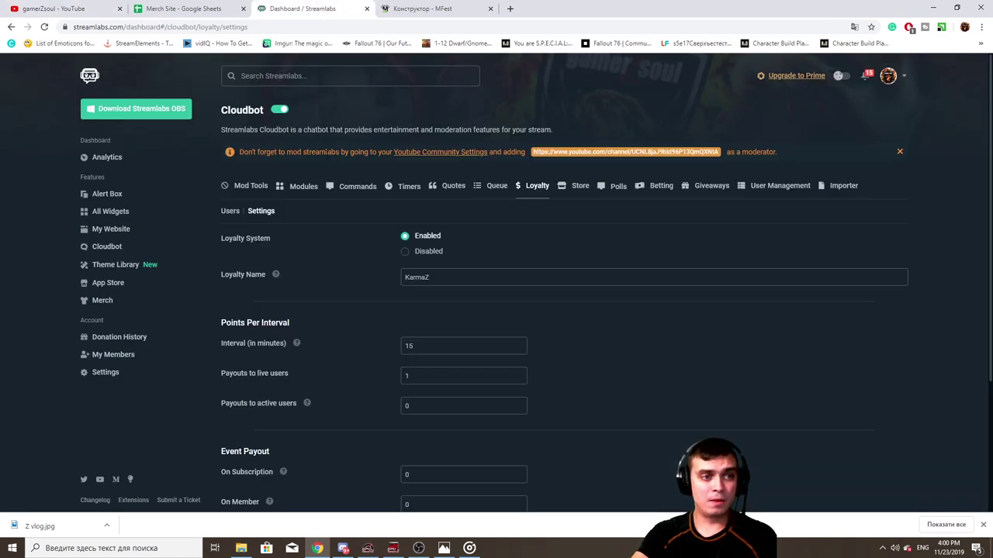
left_click(251, 188)
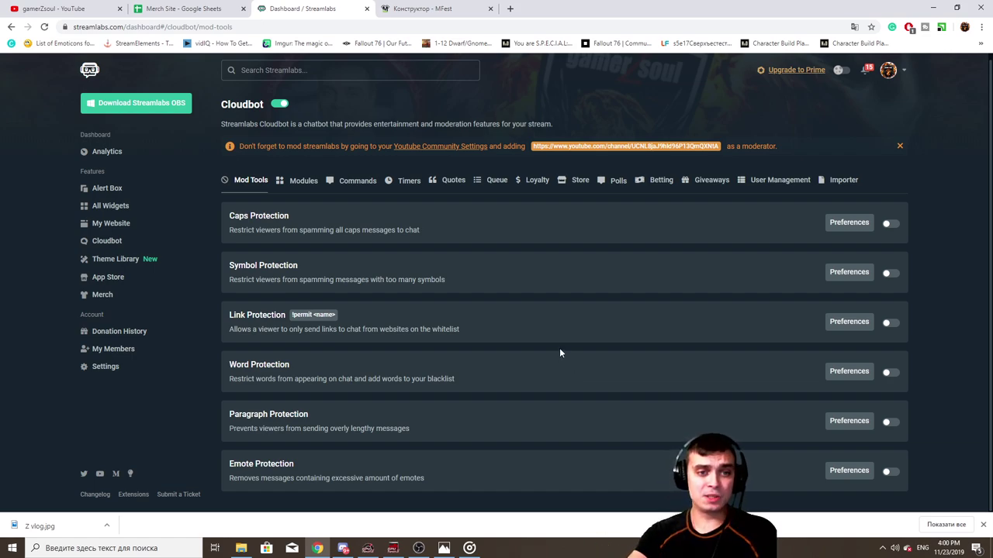
left_click(532, 180)
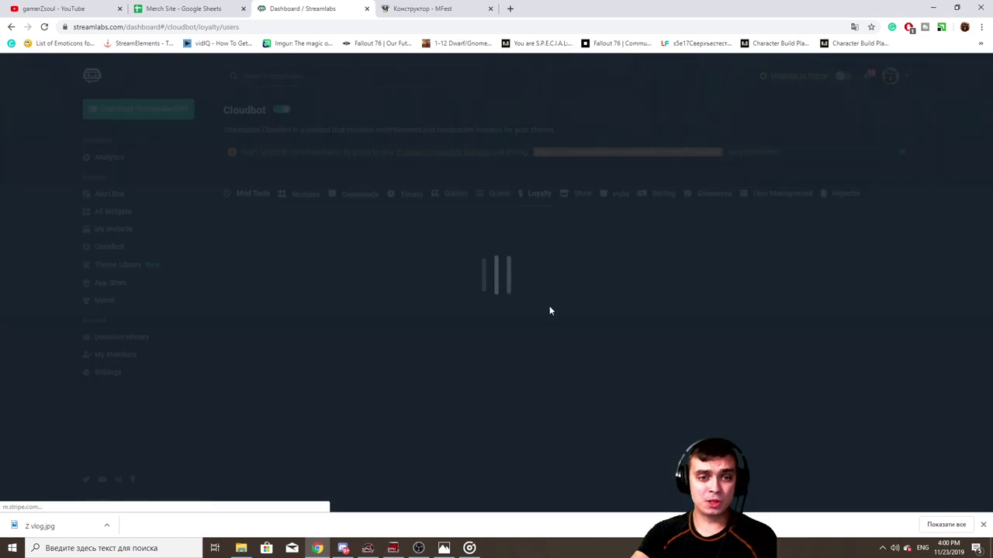
left_click(265, 212)
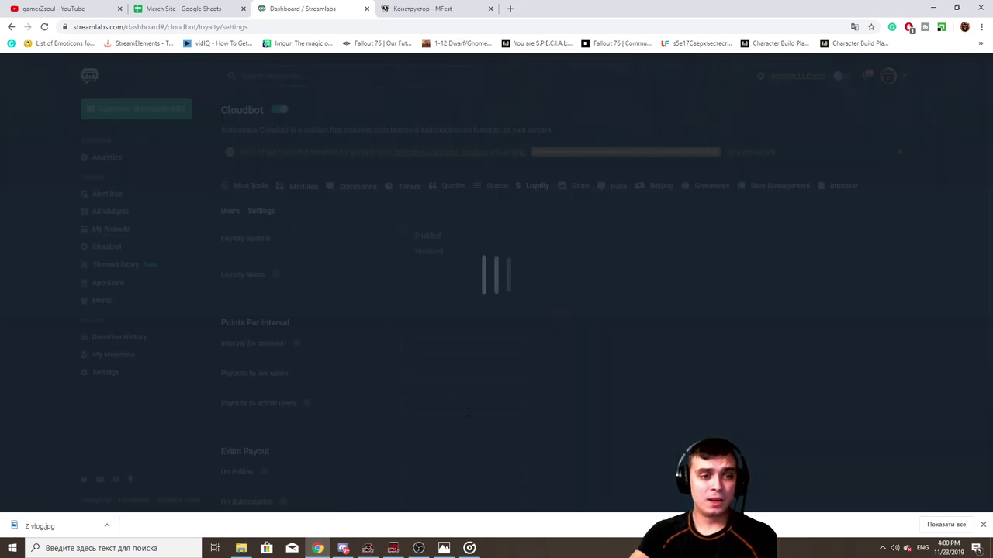
scroll(712, 374, "down", 1)
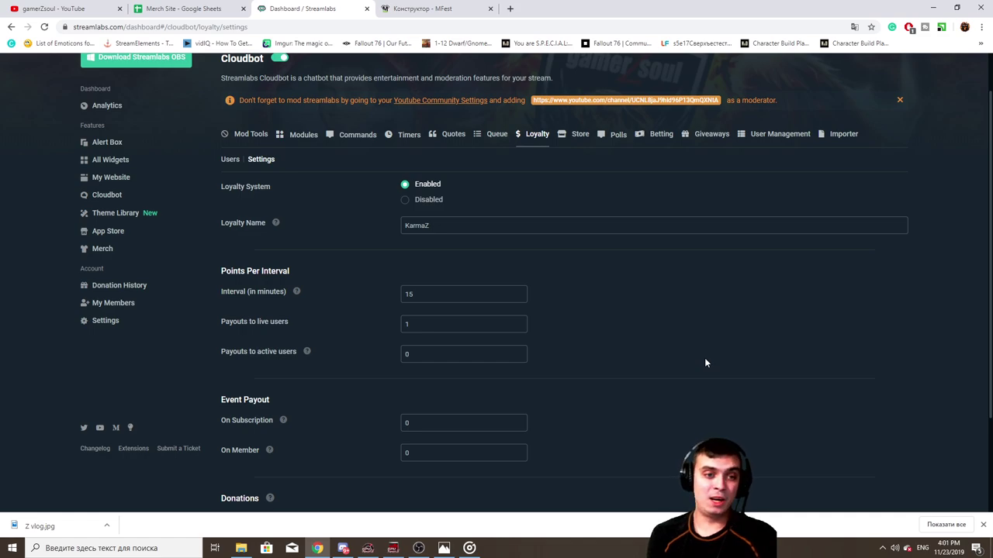
Check the Loyalty users list and review the Loyalty settings down to the event and donation payouts
left_click(227, 159)
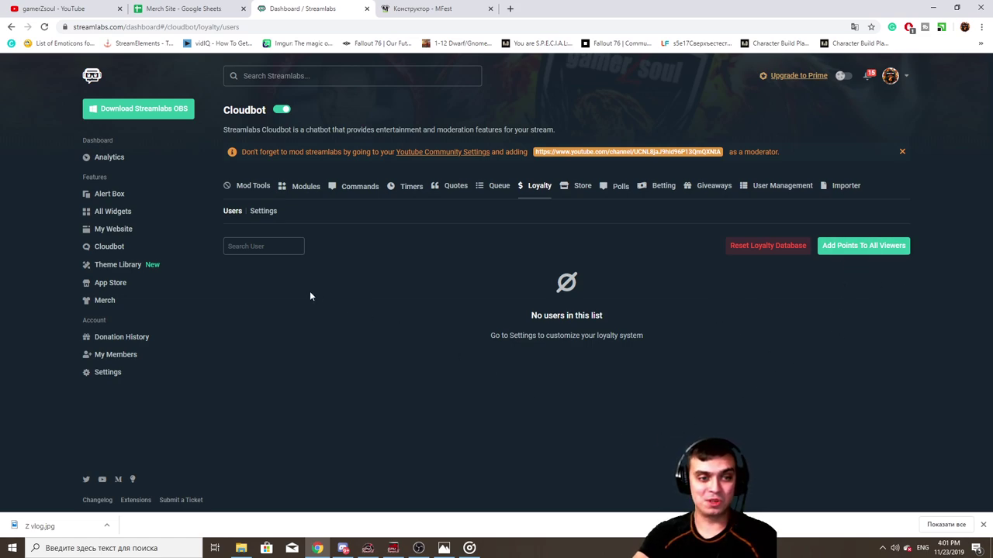
left_click(264, 212)
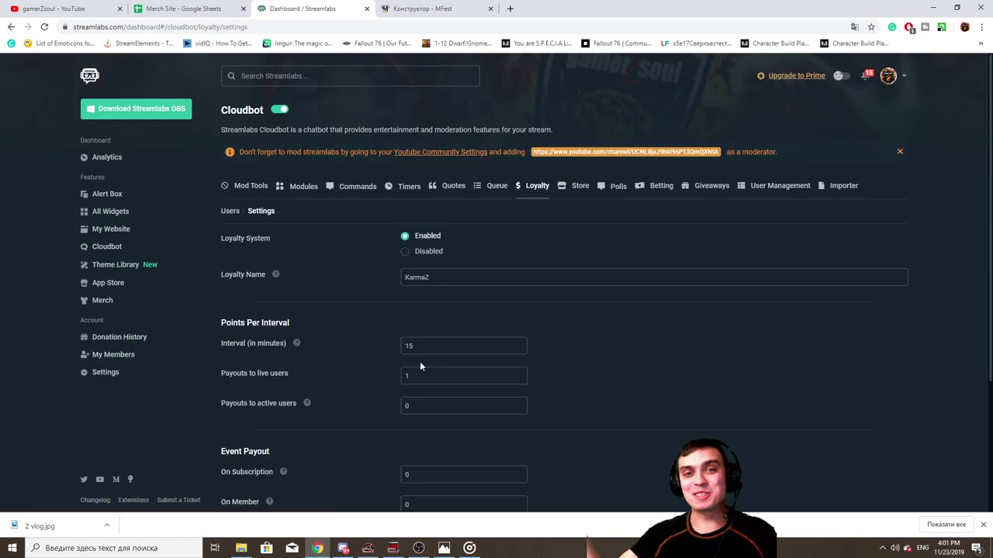
scroll(648, 406, "down", 1)
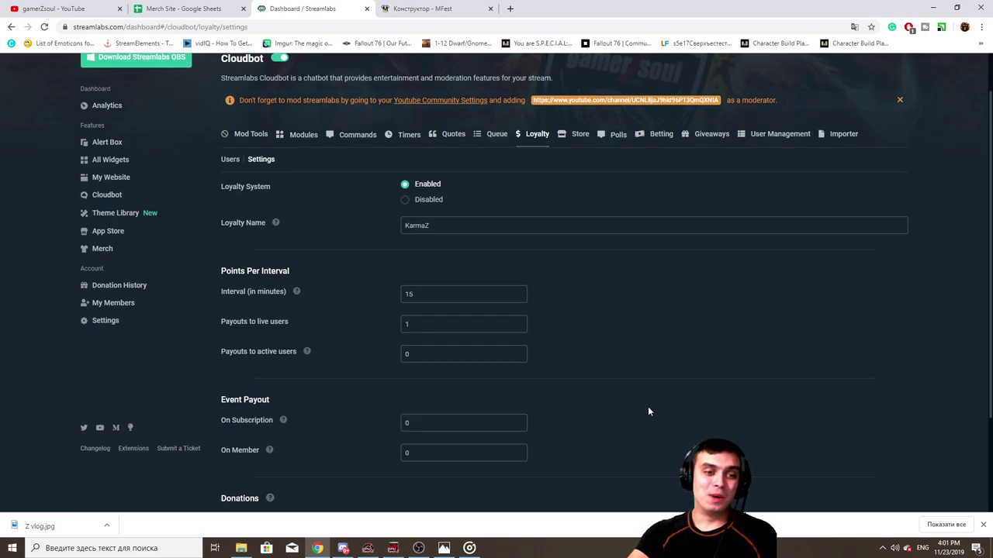
scroll(646, 411, "down", 2)
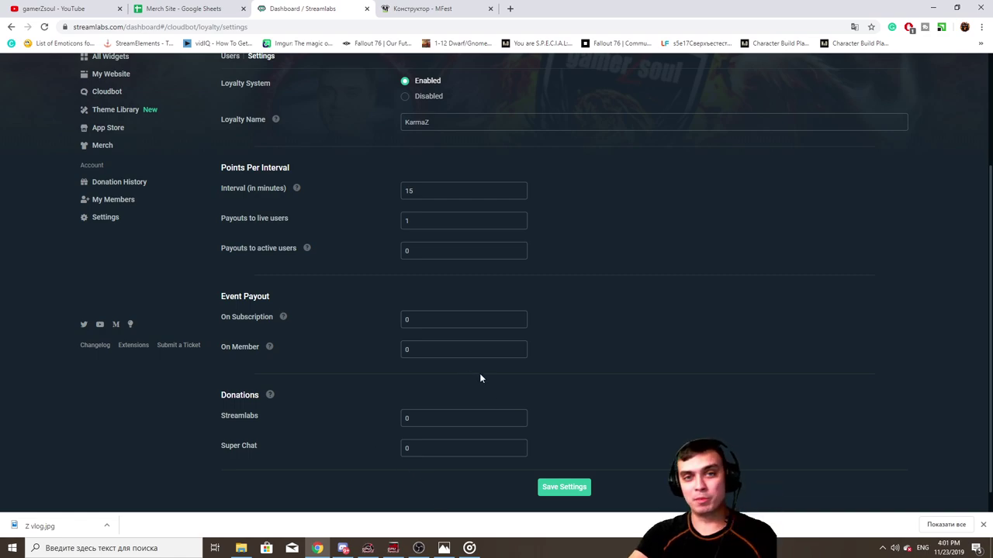
scroll(620, 411, "up", 2)
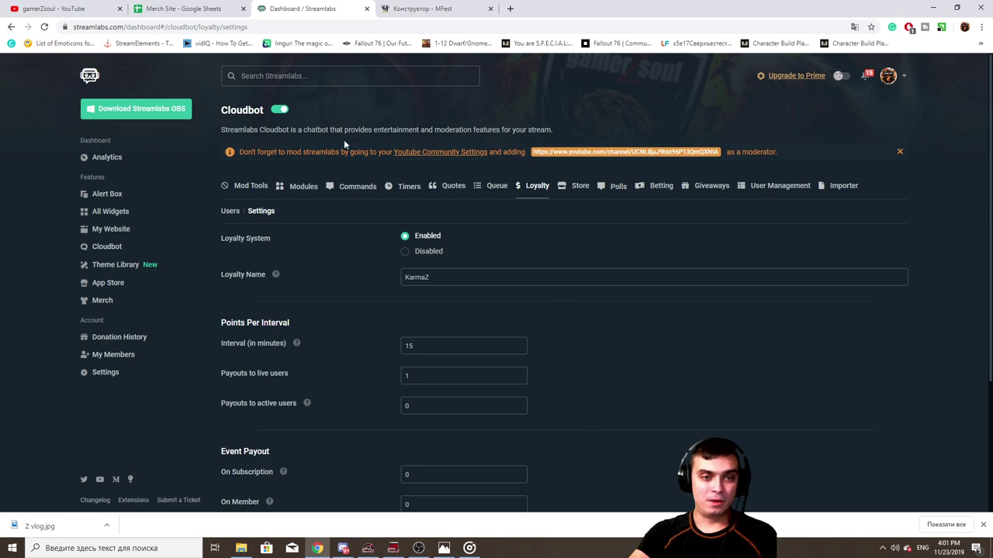
Switch to the Merch Site spreadsheet in Google Sheets and read the Loyalty Program Guide's introduction and program name
left_click(184, 9)
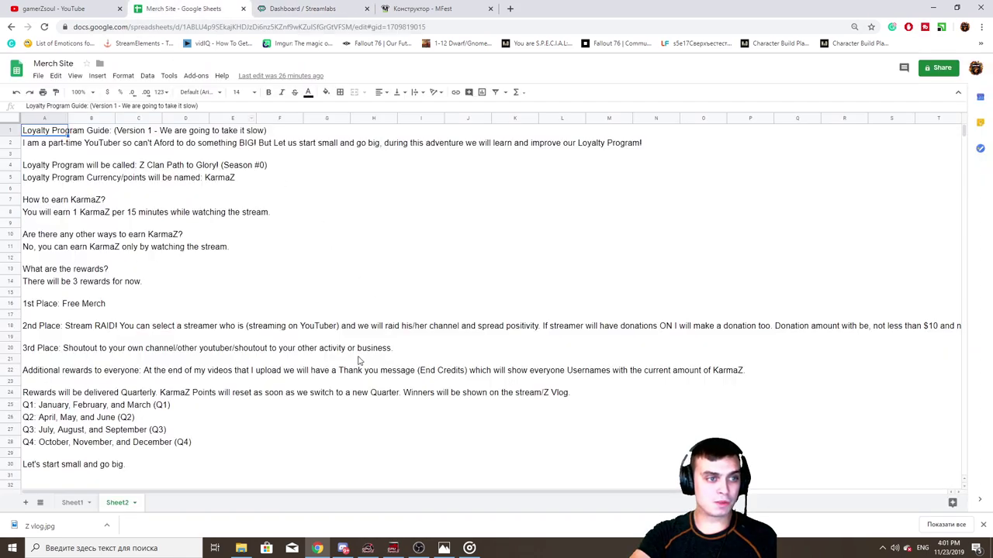
left_click(140, 131)
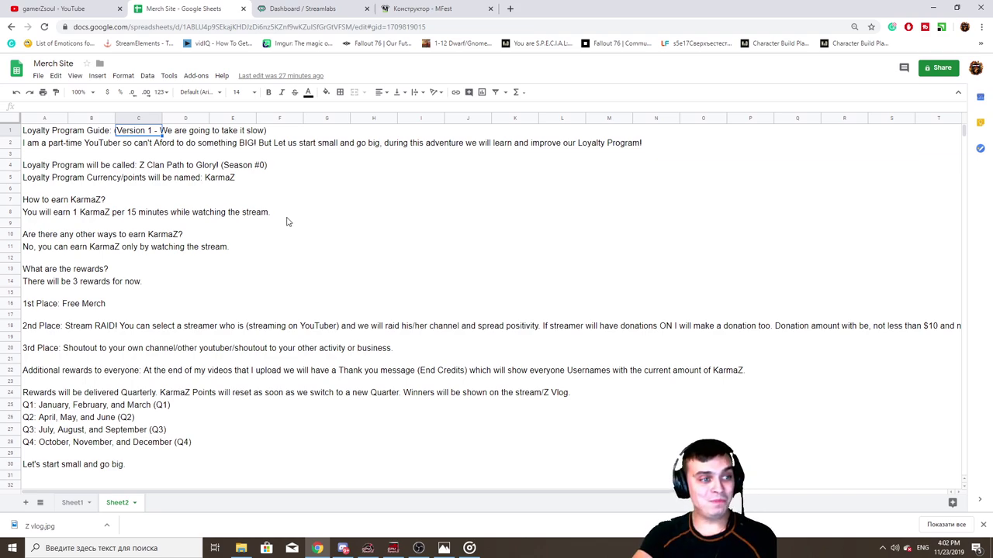
left_click(31, 167)
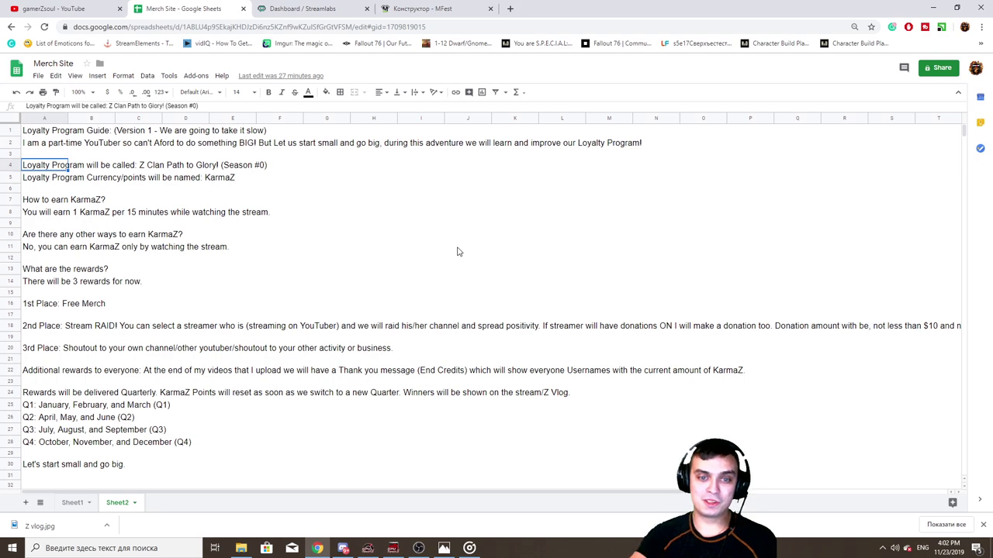
Look up December 2019 in the system calendar and close the calendar
left_click(938, 554)
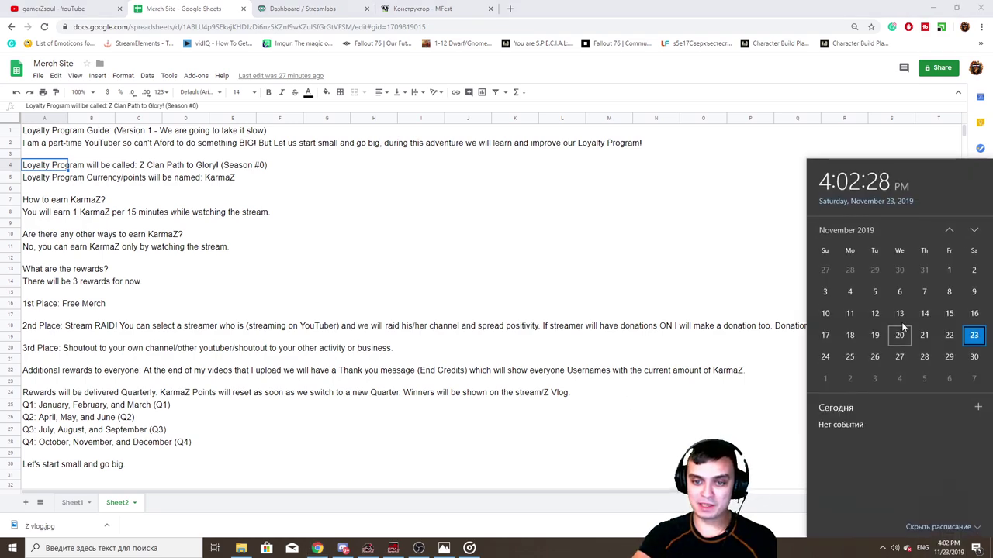
left_click(974, 229)
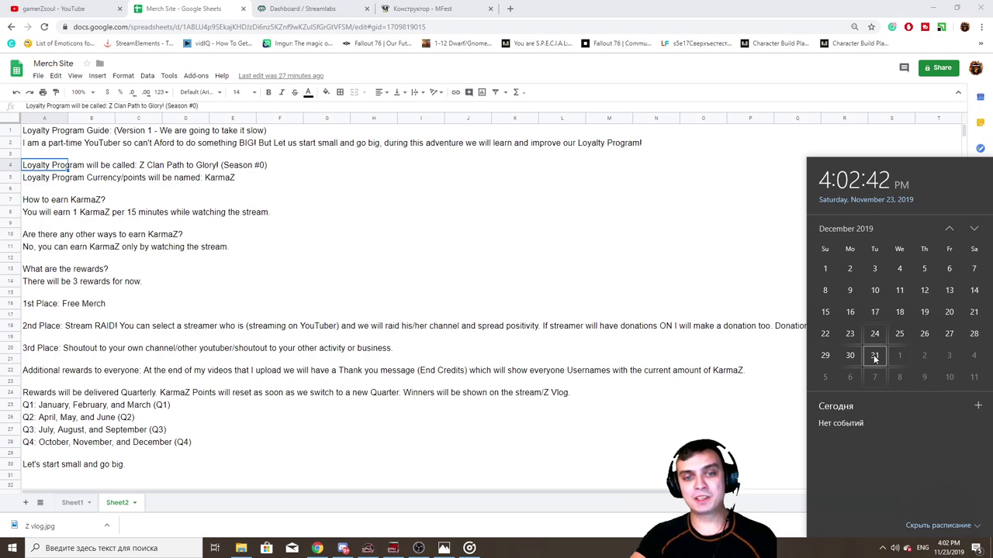
left_click(557, 303)
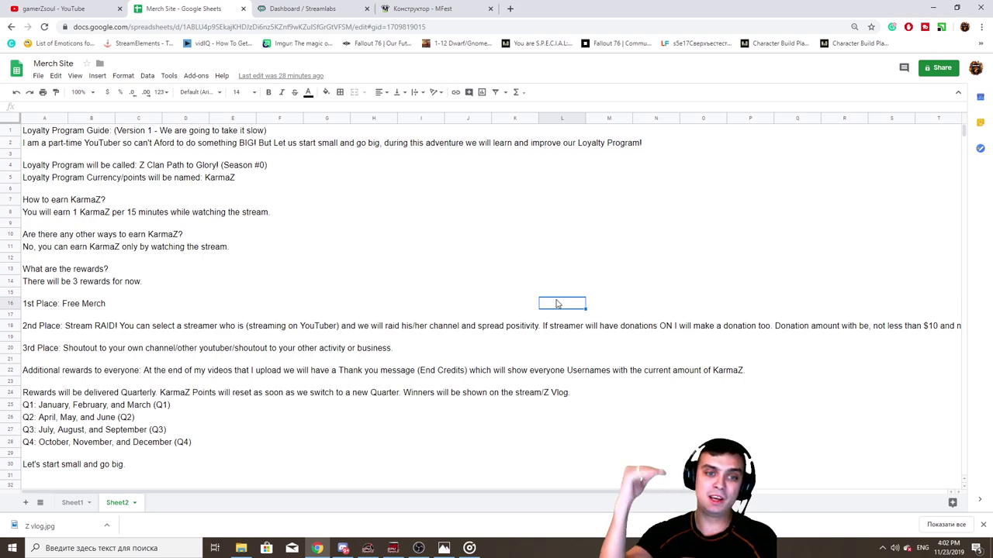
Return to Streamlabs, view the Loyalty users list, and open the End Credits widget from the widget gallery
left_click(285, 7)
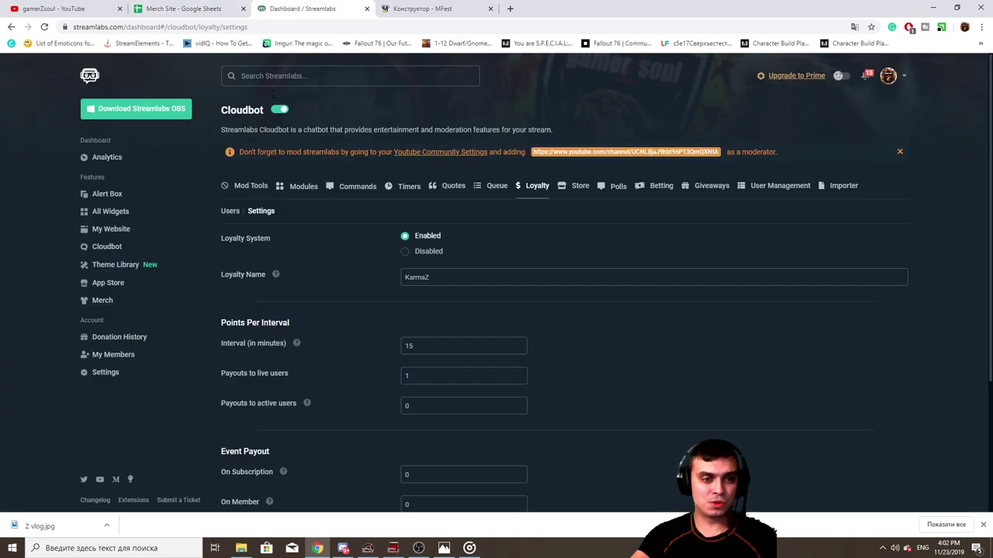
left_click(230, 211)
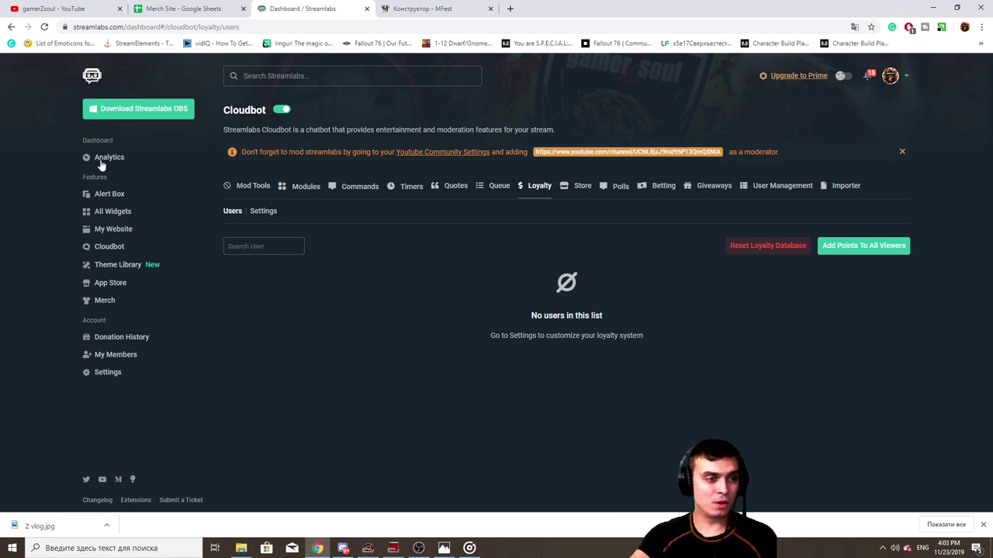
left_click(110, 196)
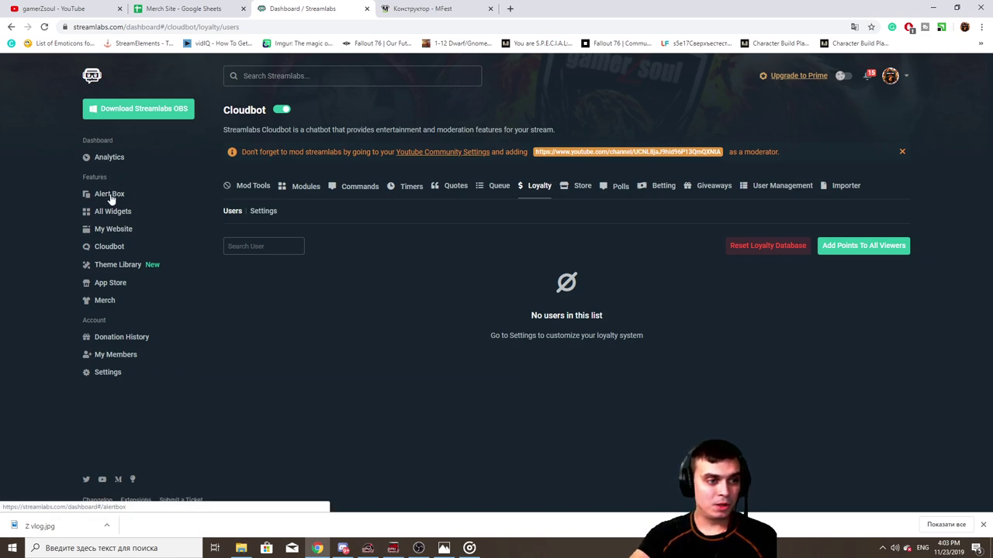
left_click(108, 159)
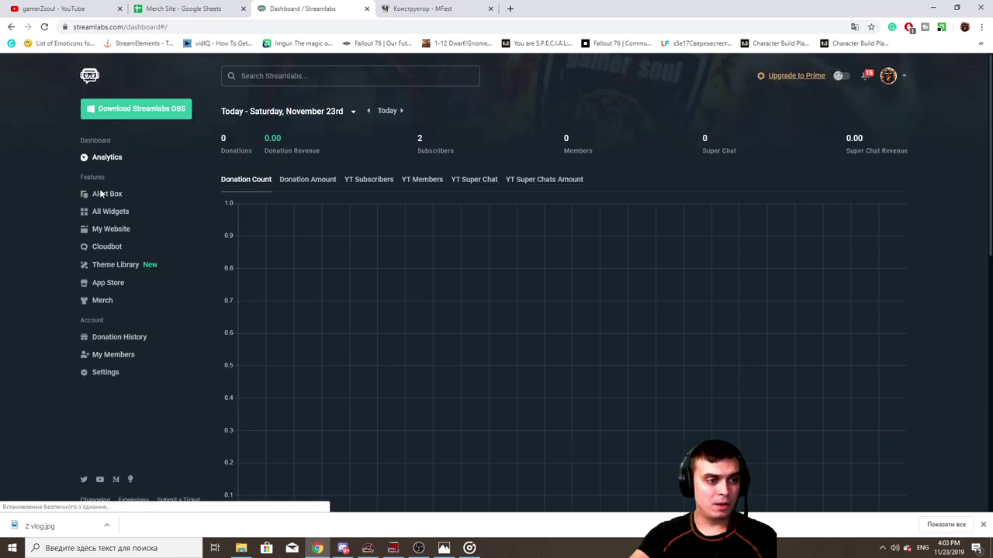
left_click(110, 212)
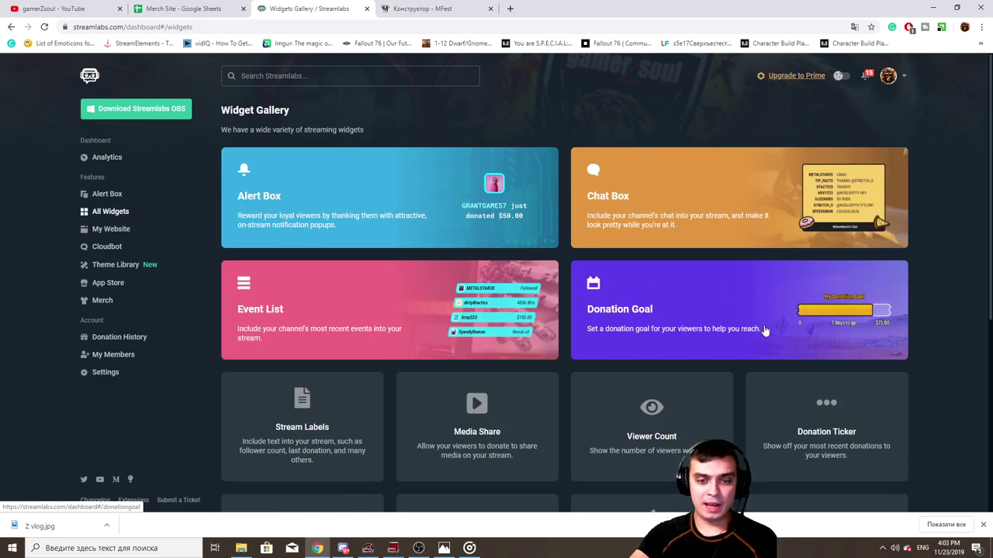
scroll(757, 430, "down", 2)
scroll(756, 430, "down", 2)
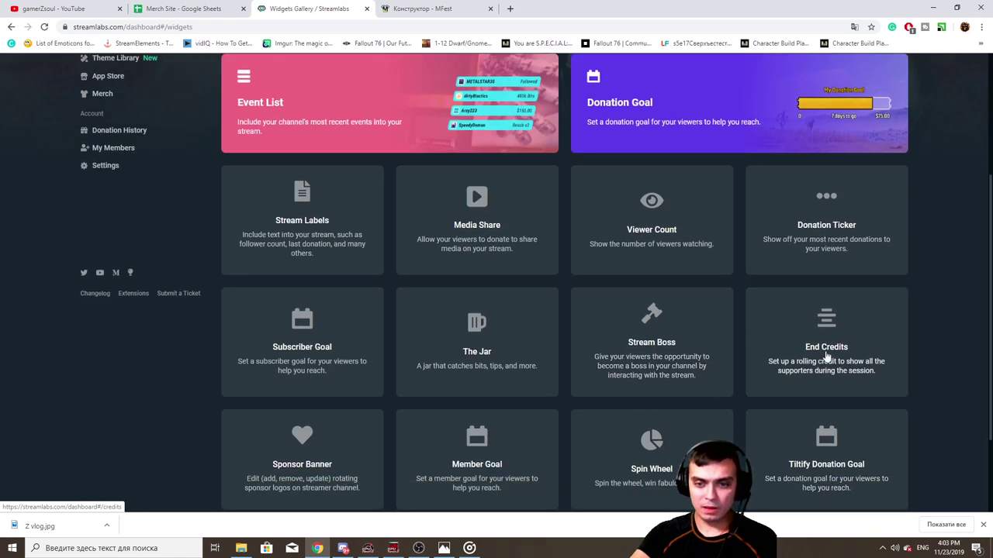
left_click(785, 353)
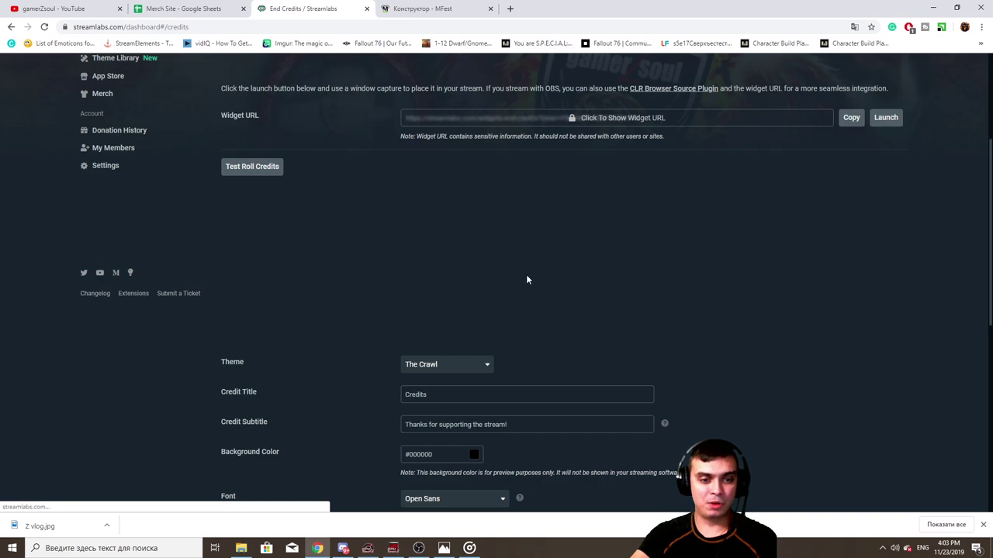
Examine the End Credits widget's preview, theme and text settings, and the supporter categories it includes
scroll(349, 396, "down", 2)
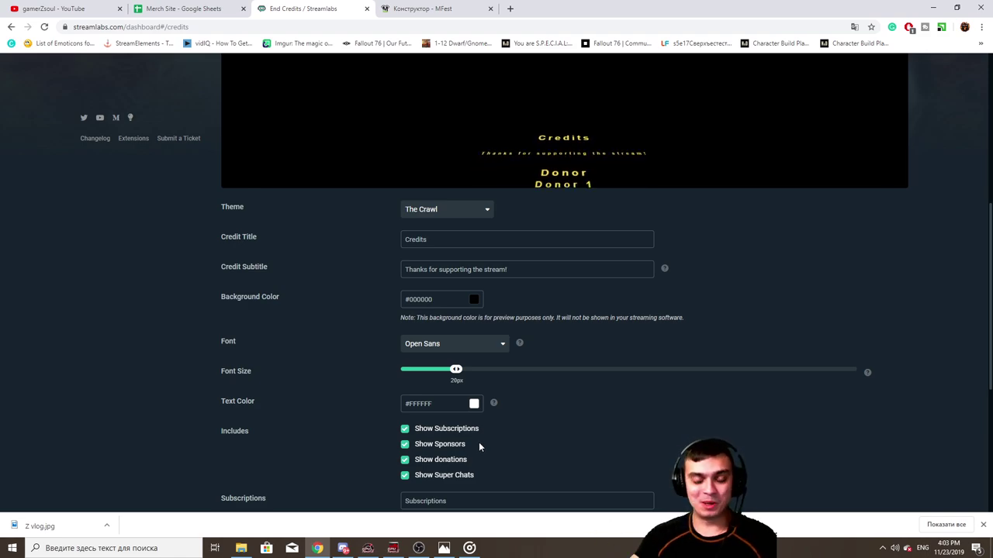
scroll(478, 442, "down", 1)
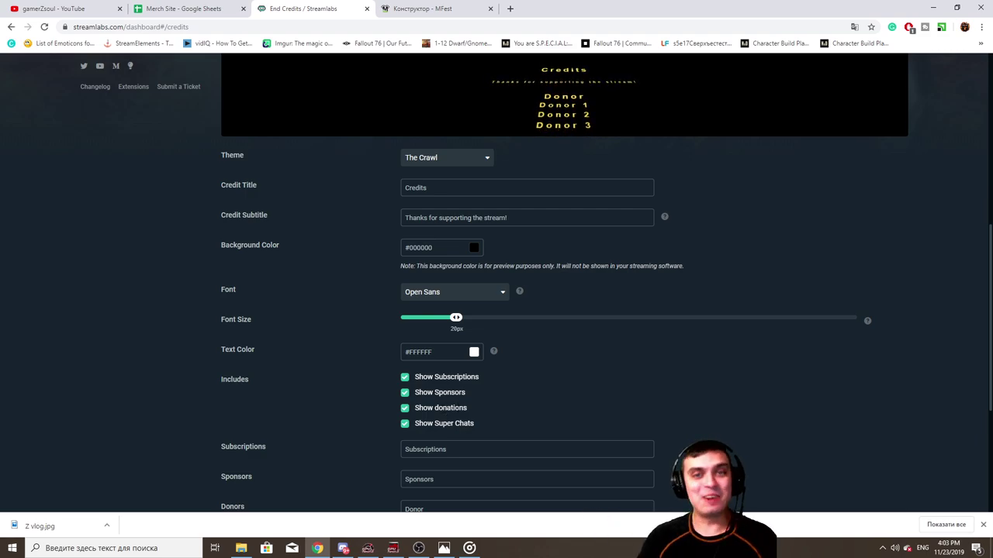
left_click_drag(443, 424, 465, 423)
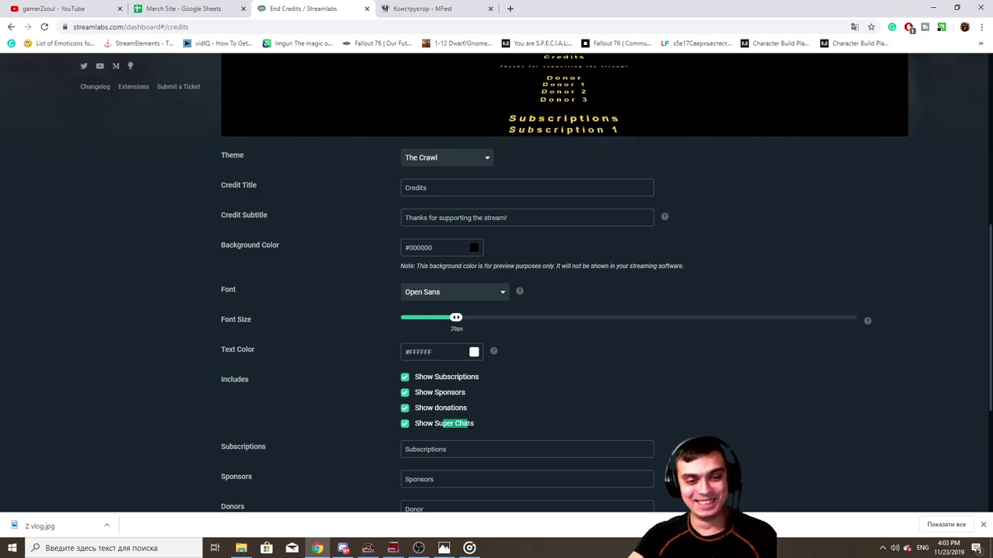
scroll(479, 394, "up", 3)
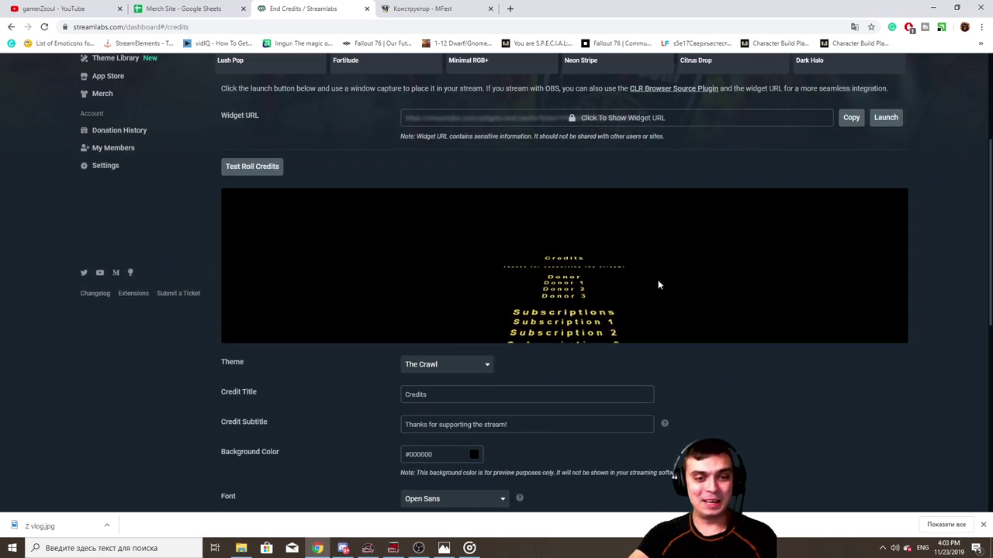
scroll(635, 276, "down", 4)
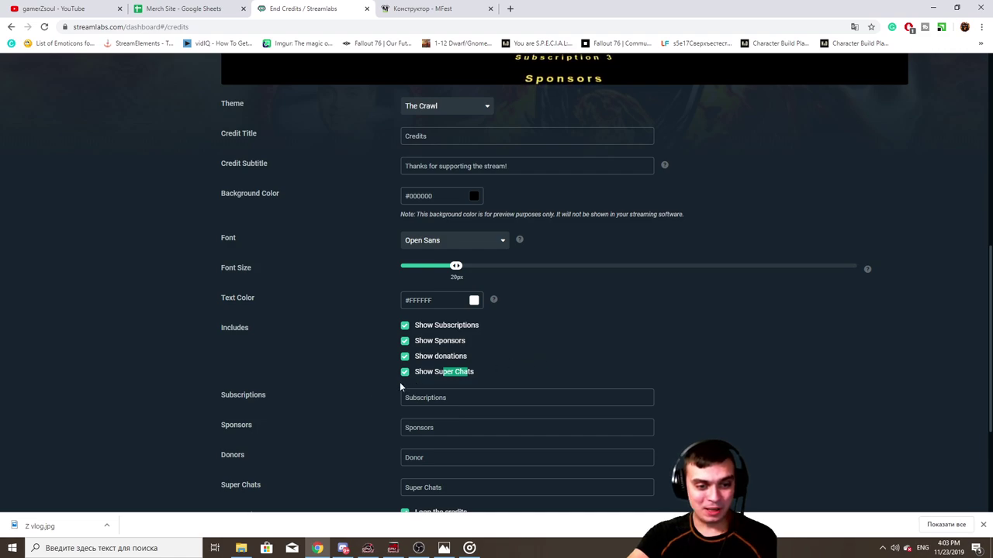
scroll(406, 383, "up", 4)
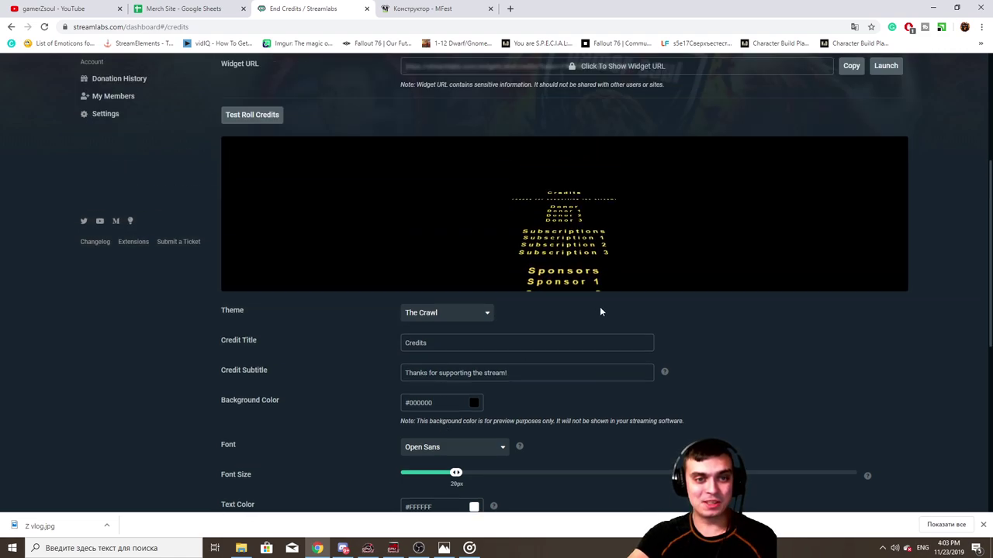
scroll(496, 317, "up", 3)
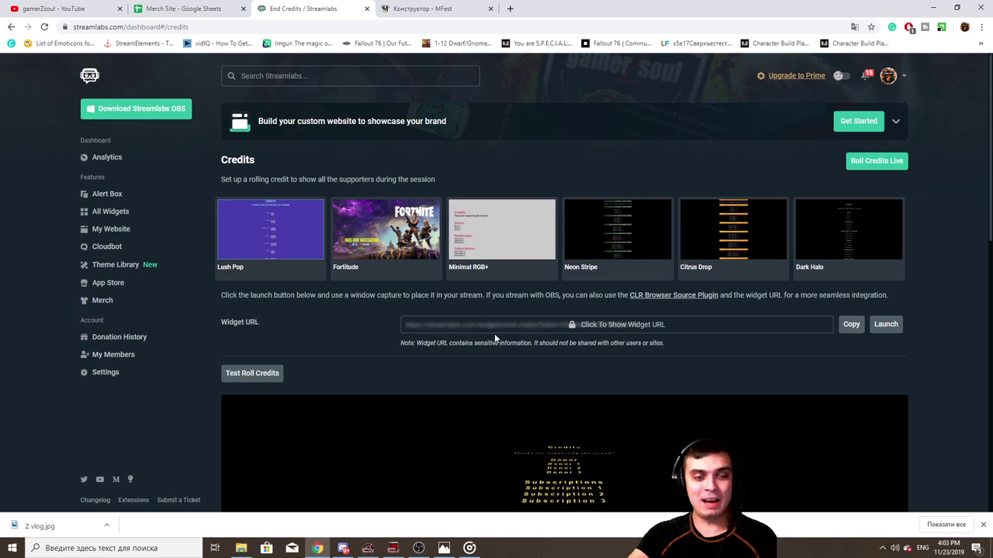
scroll(495, 333, "down", 2)
scroll(497, 339, "down", 5)
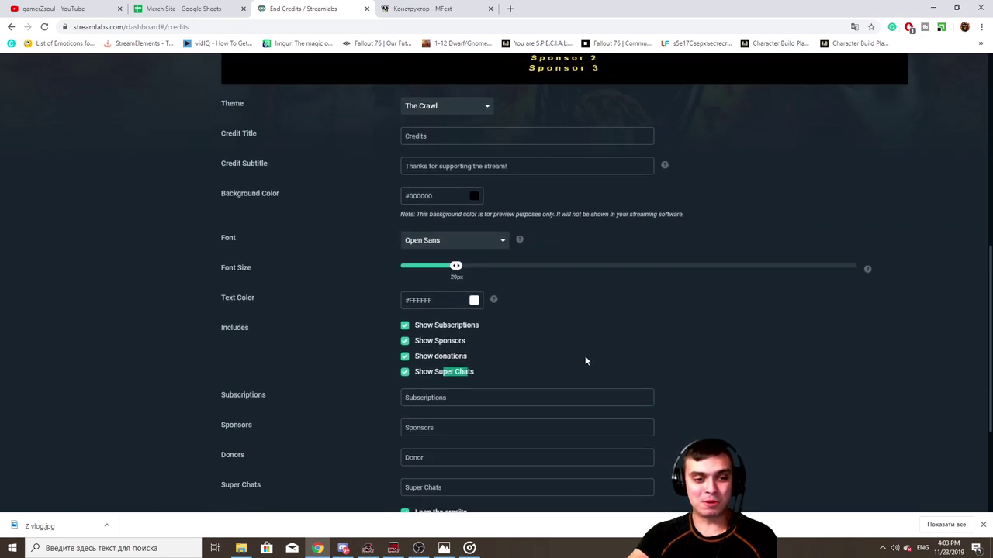
Review the End Credits widget's category labels, loop and delay options, rolling preview, and available credit themes
scroll(583, 359, "down", 1)
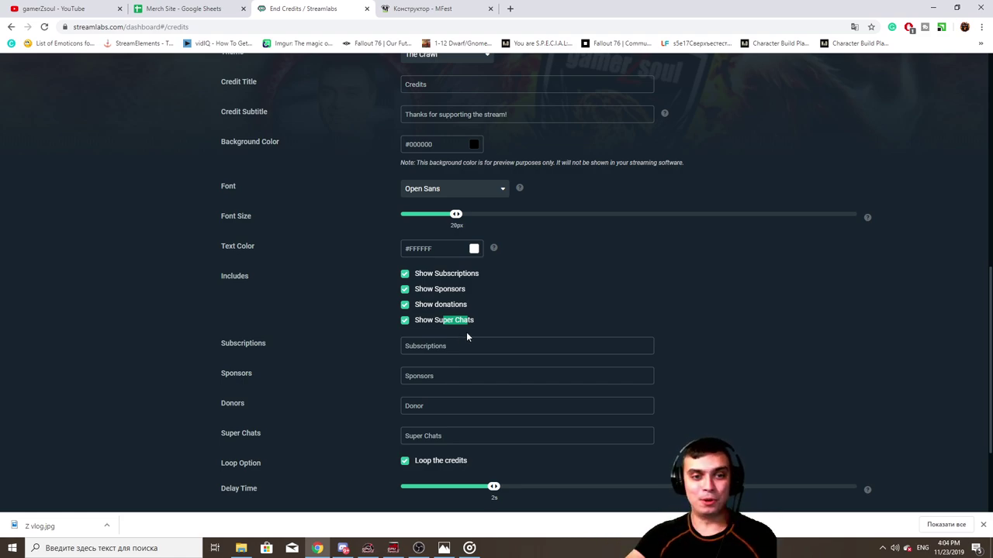
scroll(466, 332, "up", 3)
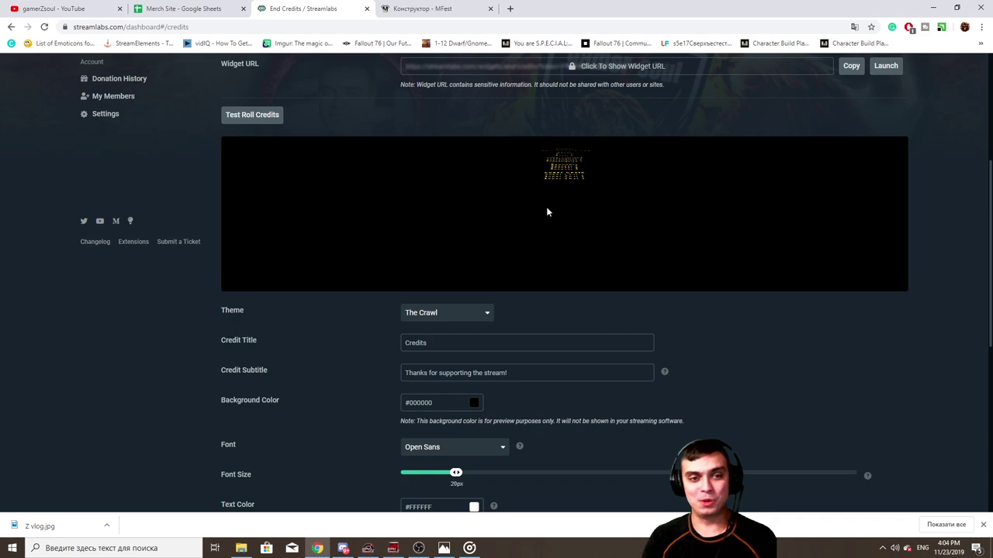
scroll(528, 217, "up", 2)
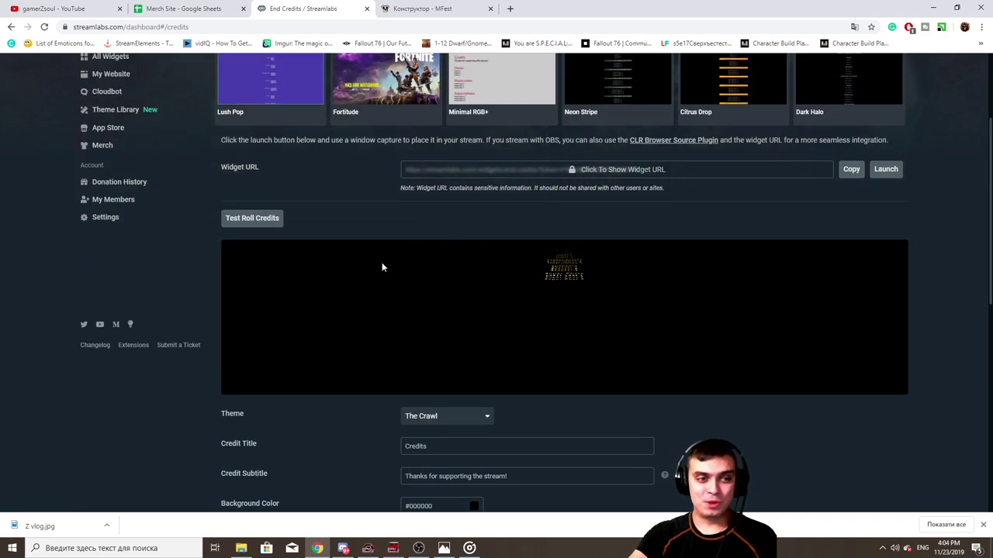
scroll(382, 263, "up", 2)
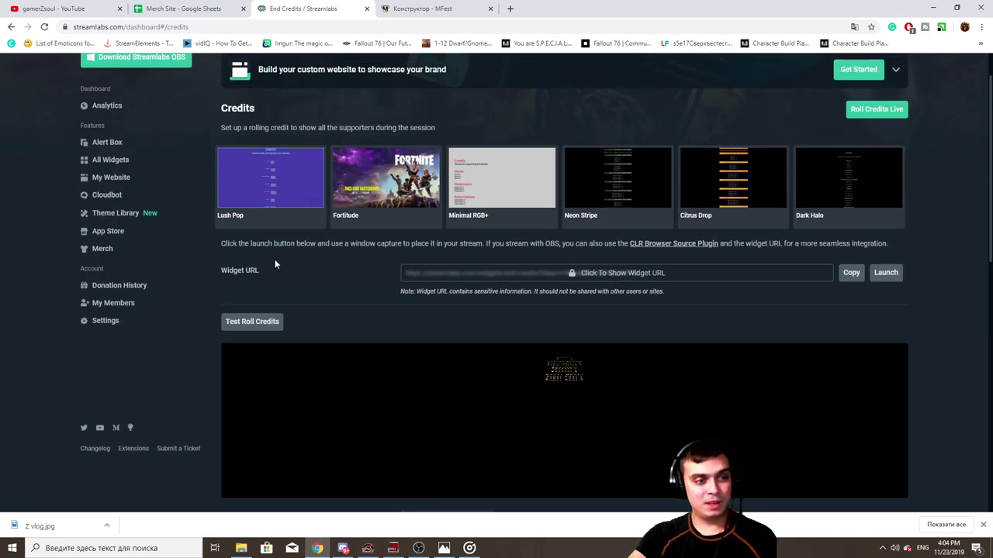
Open Cloudbot, look through its modules such as the minigames, and view the Loyalty users list
left_click(107, 197)
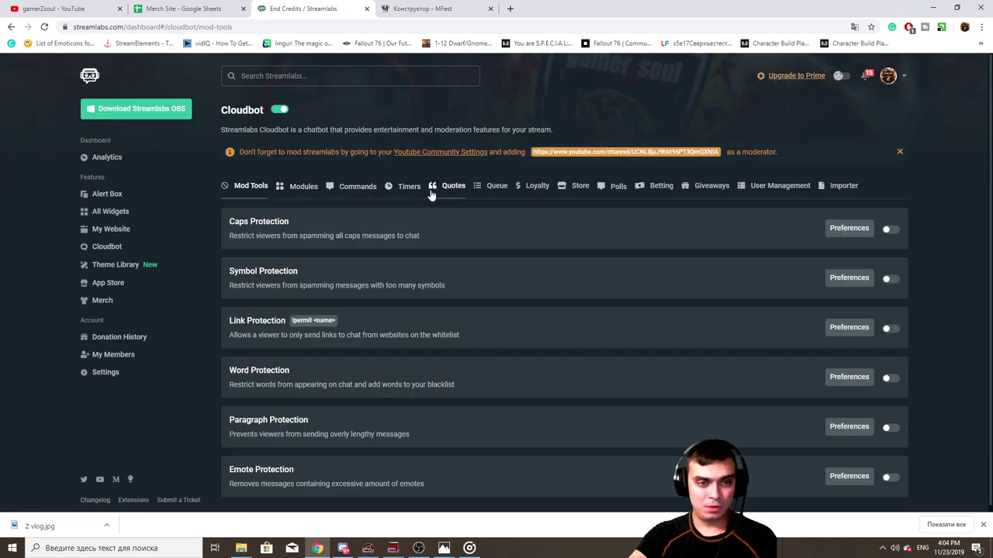
left_click(299, 186)
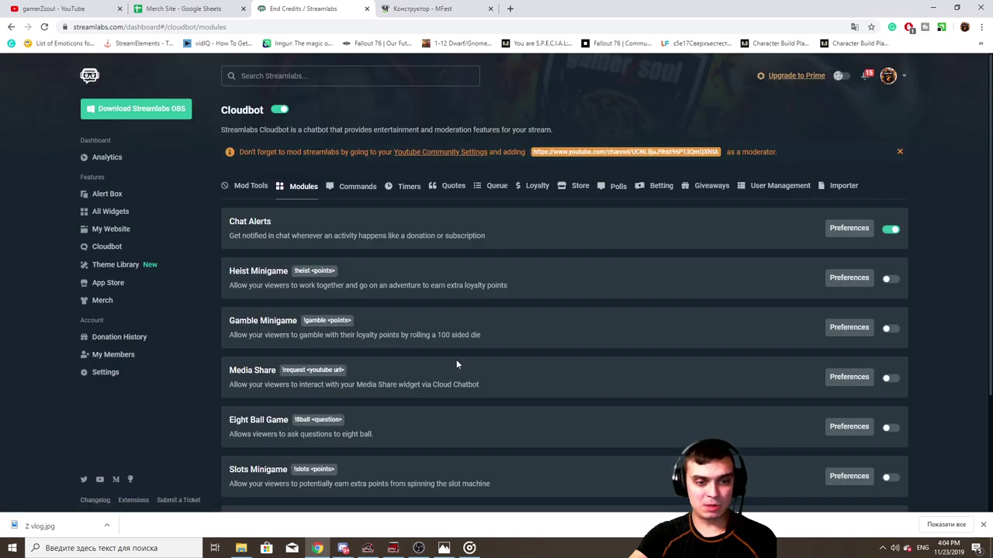
scroll(465, 364, "down", 1)
scroll(574, 343, "up", 1)
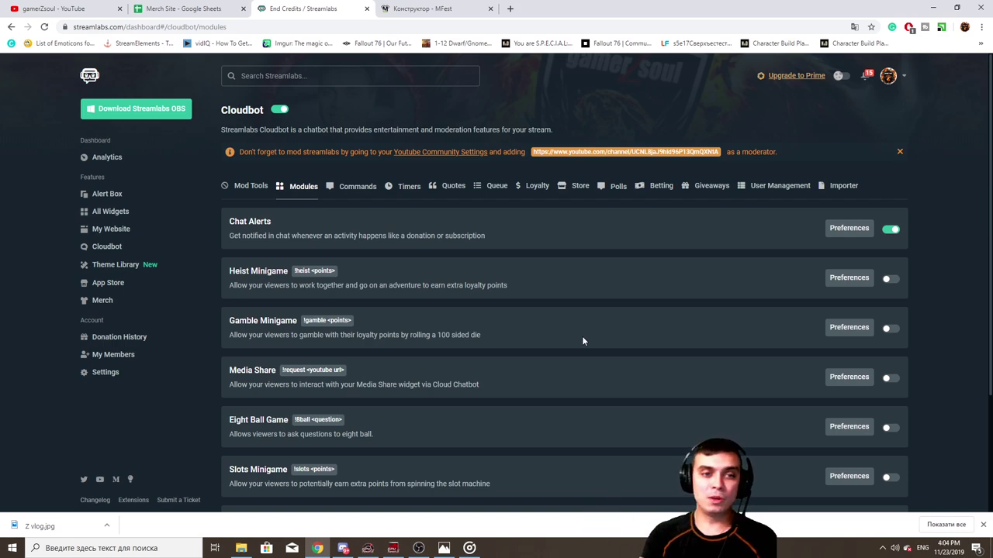
left_click(534, 187)
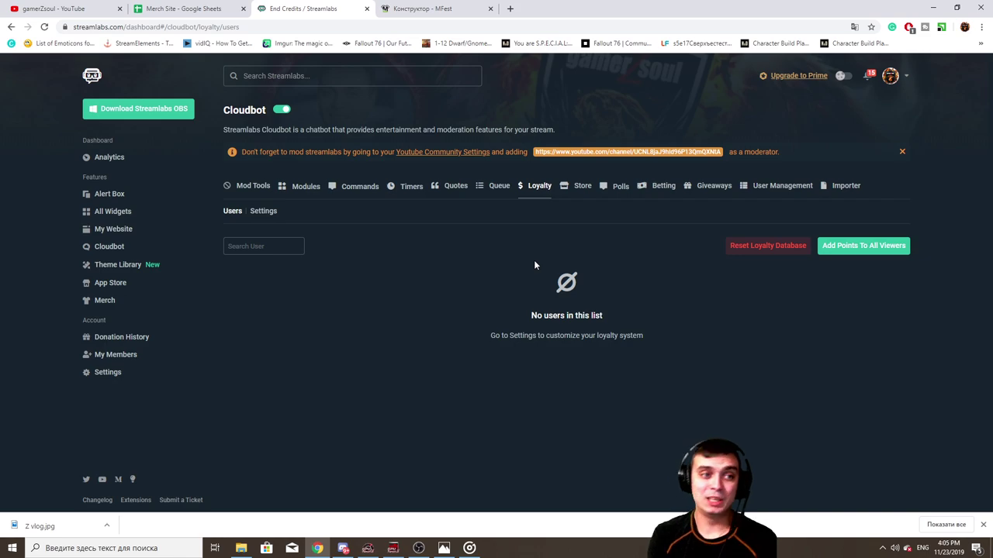
Switch to the Merch Site spreadsheet in Google Sheets and read the program name and the rules for earning KarmaZ
left_click(180, 9)
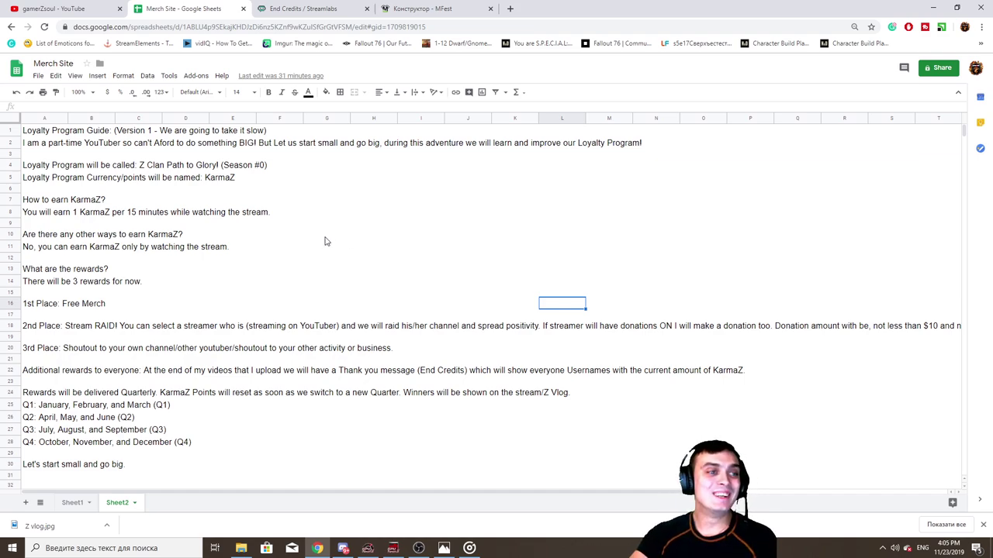
left_click(45, 216)
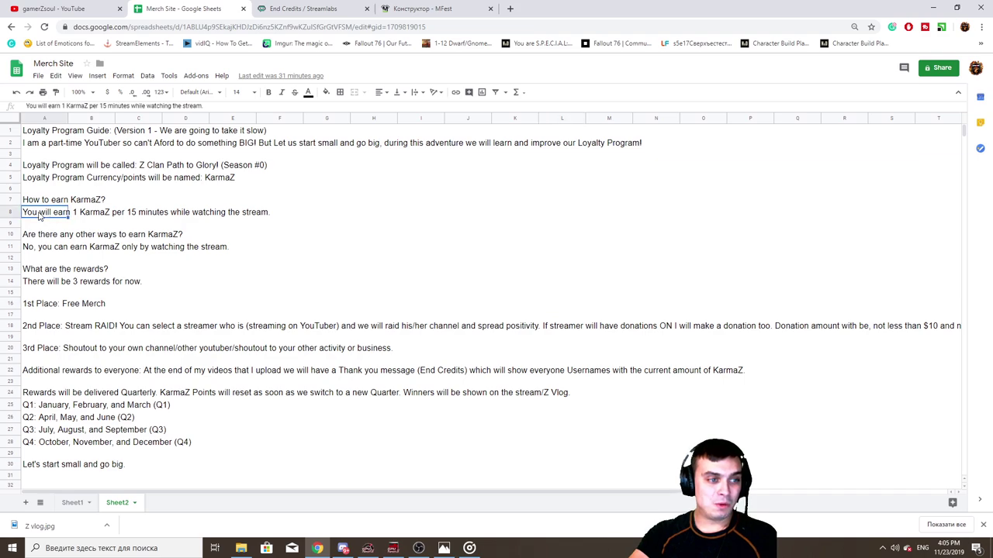
left_click(62, 169)
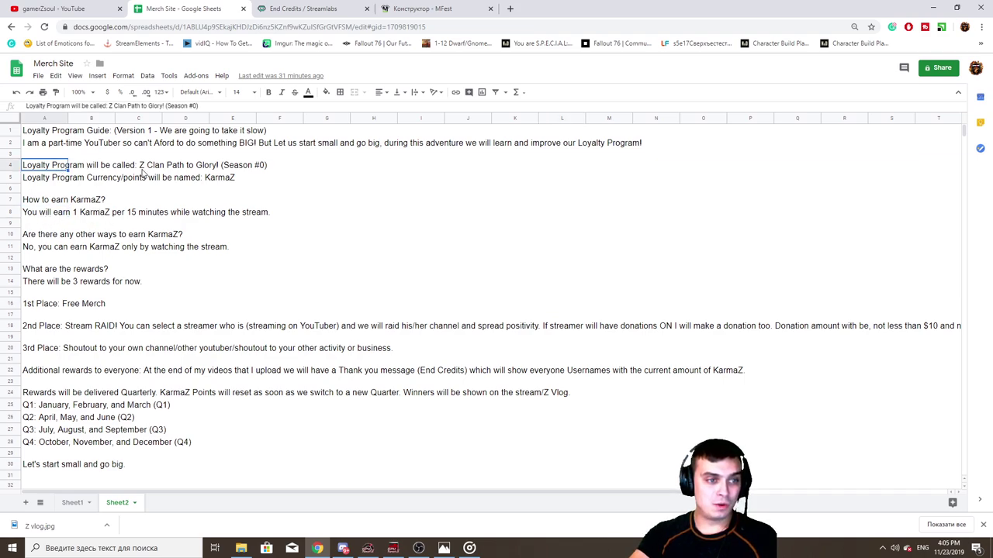
left_click(237, 167)
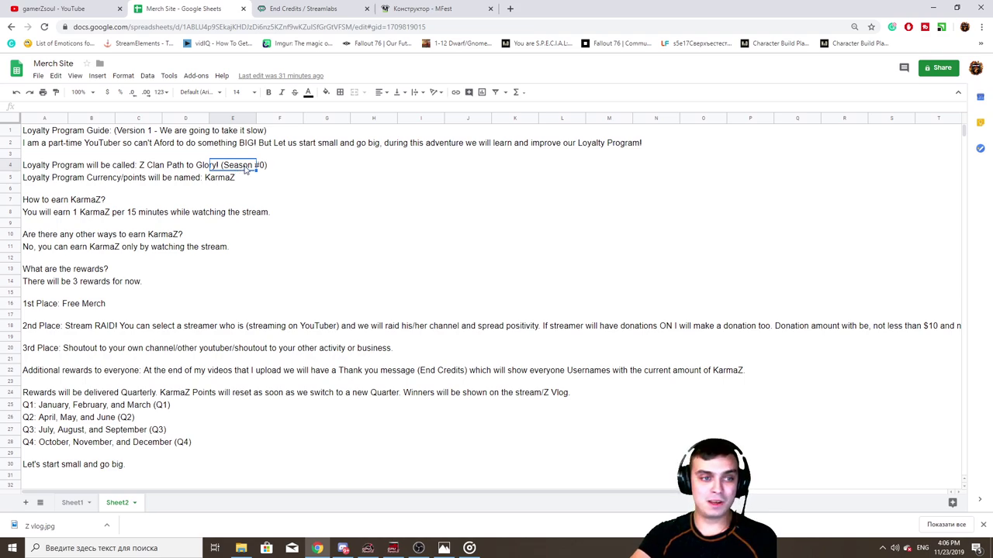
left_click(44, 204)
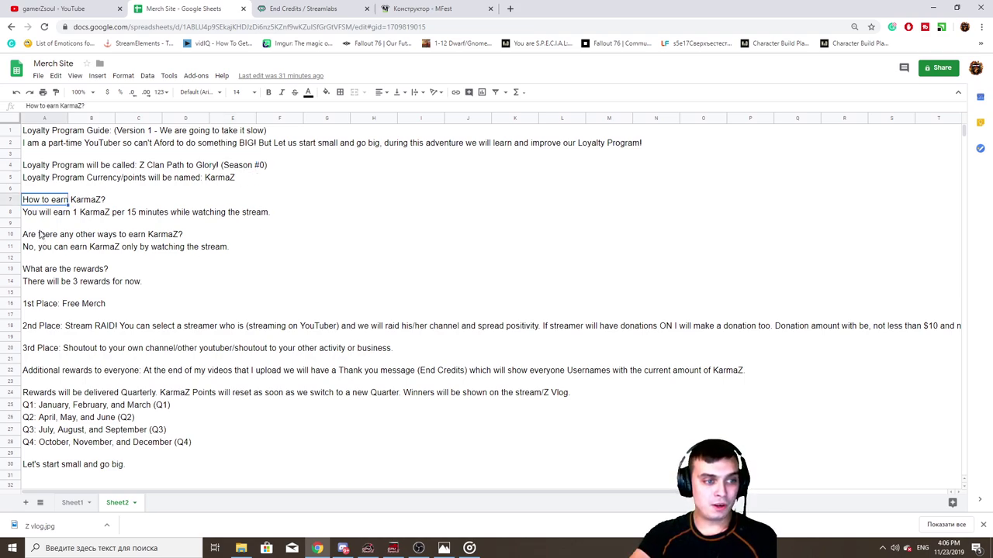
left_click(45, 217)
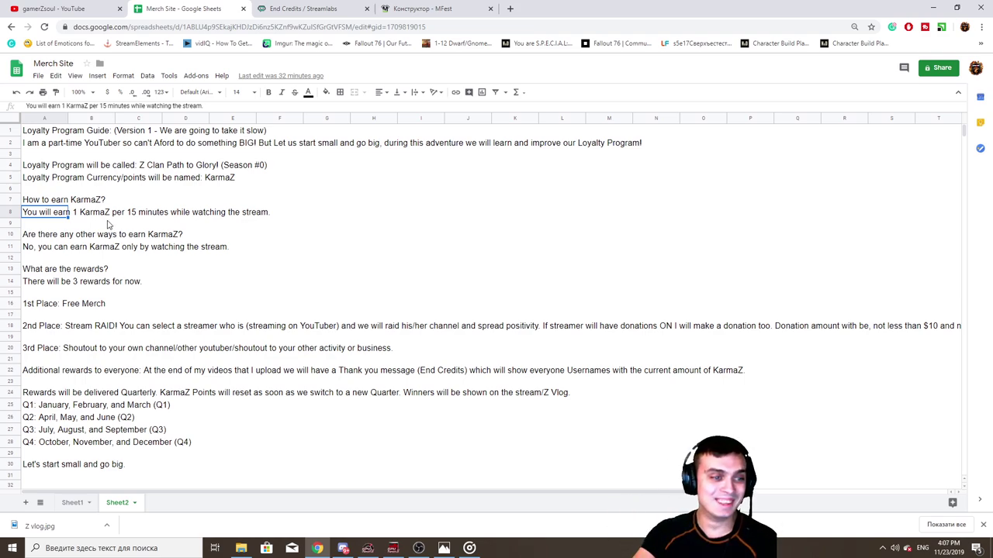
left_click(34, 238)
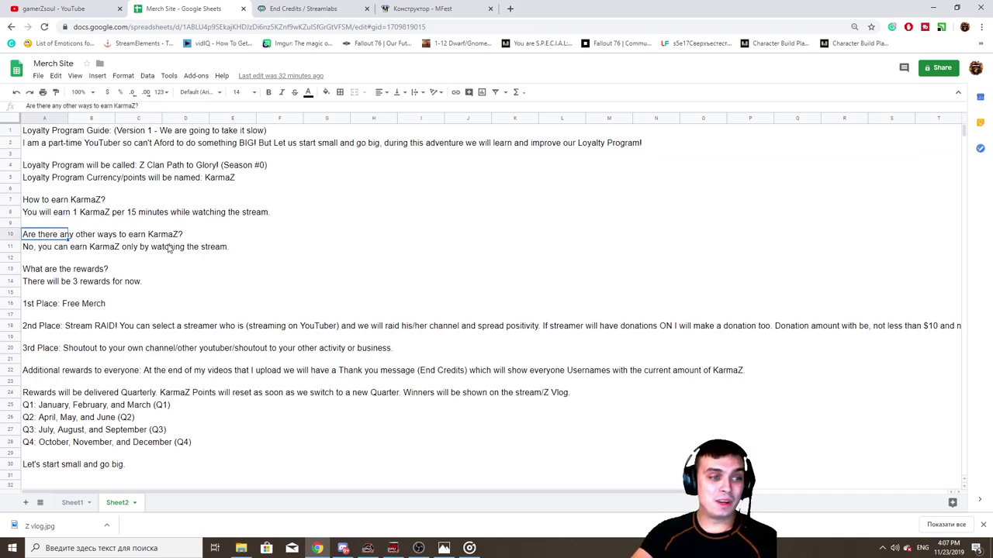